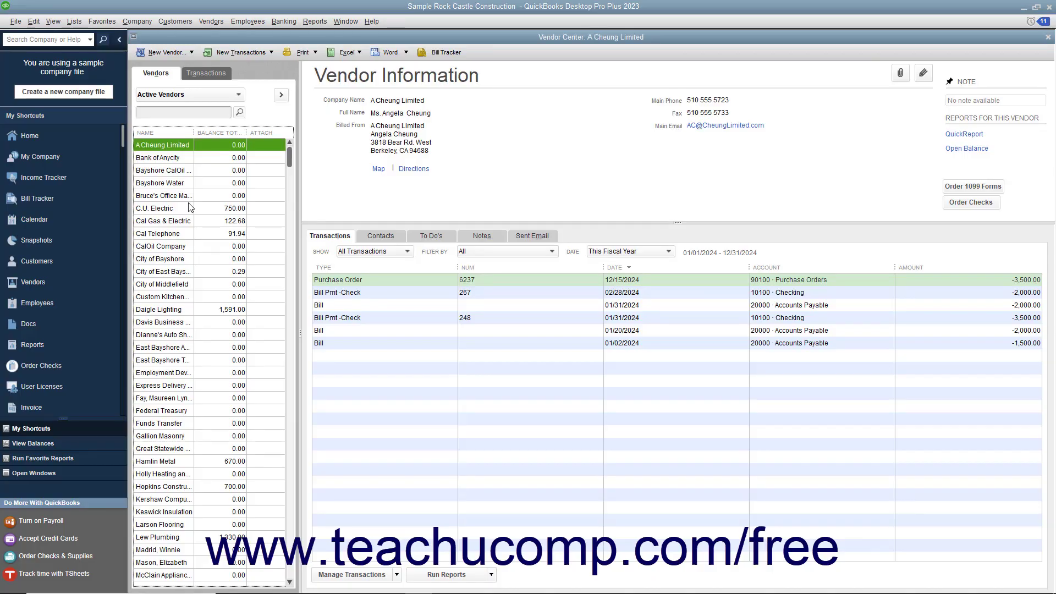
{"action": "scroll", "coordinate": [188, 206], "scroll_direction": "down", "scroll_amount": 3}
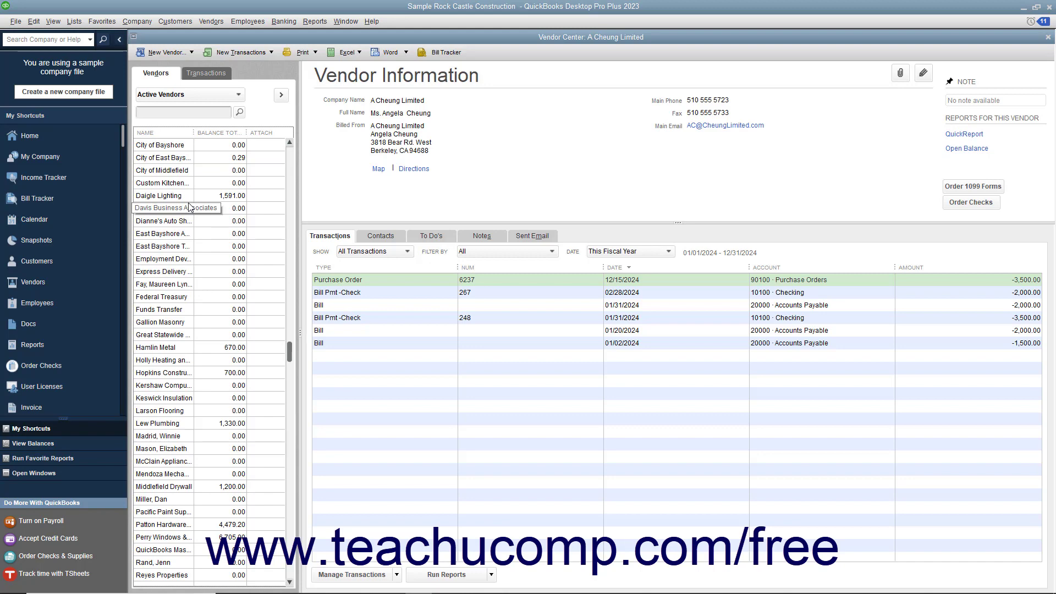
{"action": "scroll", "coordinate": [190, 207], "scroll_direction": "up", "scroll_amount": 3}
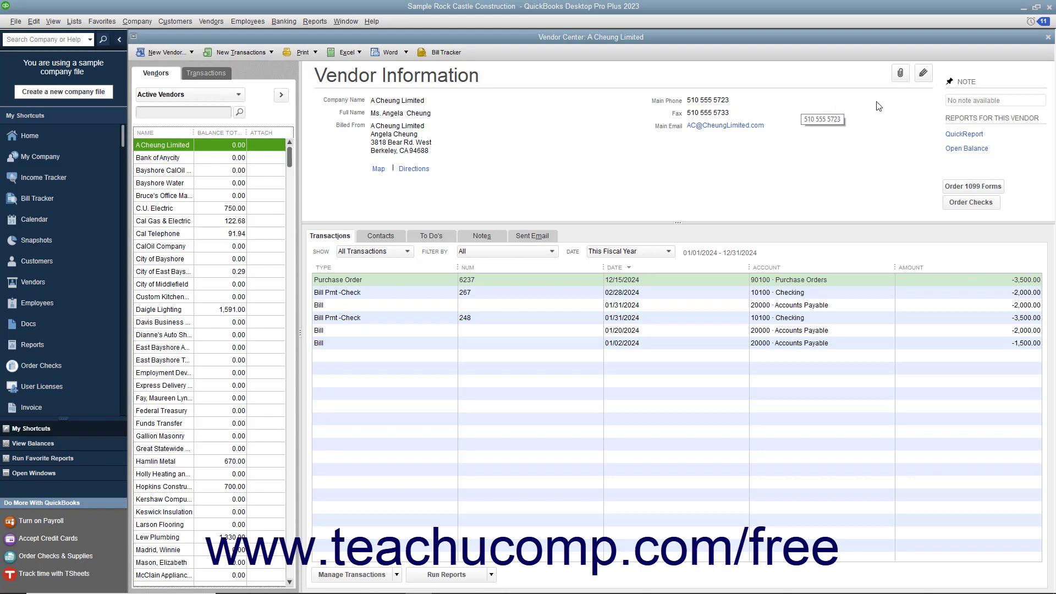
- Close the Vendor Center and bring it back up from the Vendors menu
{"action": "left_click", "coordinate": [1046, 37]}
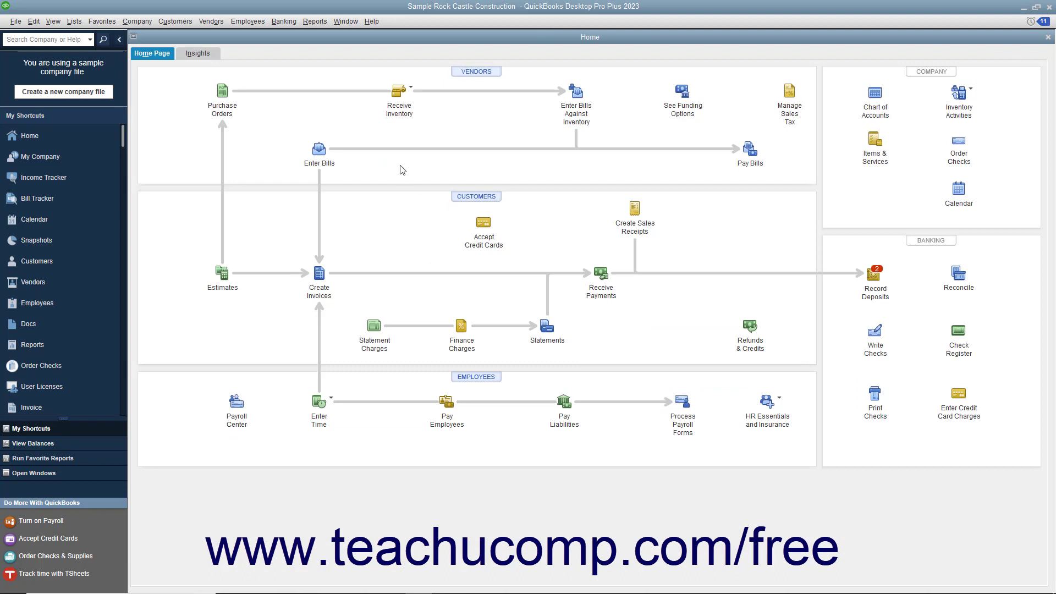
{"action": "left_click", "coordinate": [212, 20]}
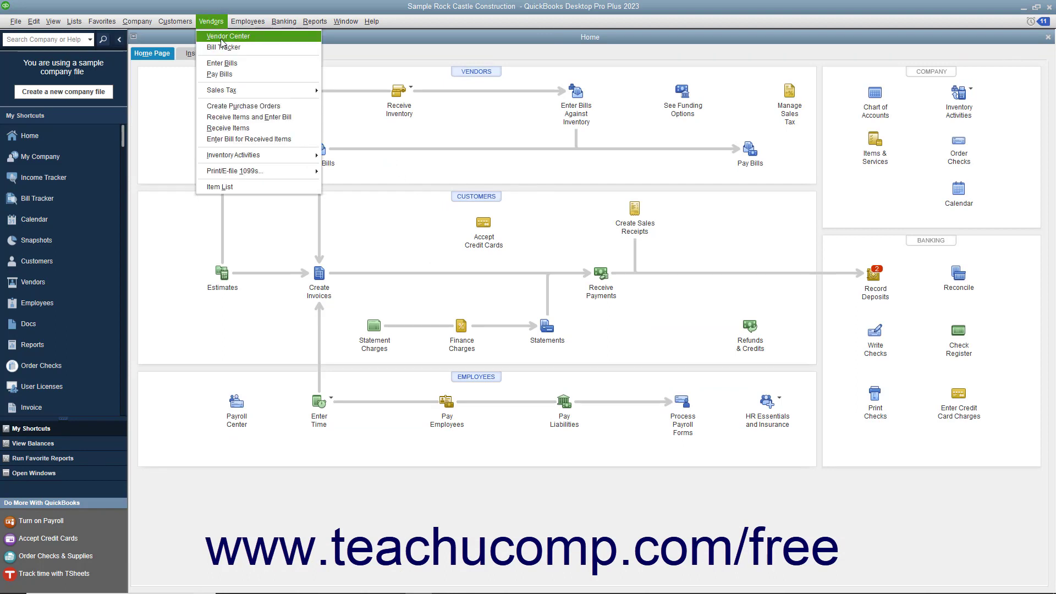
{"action": "left_click", "coordinate": [221, 37]}
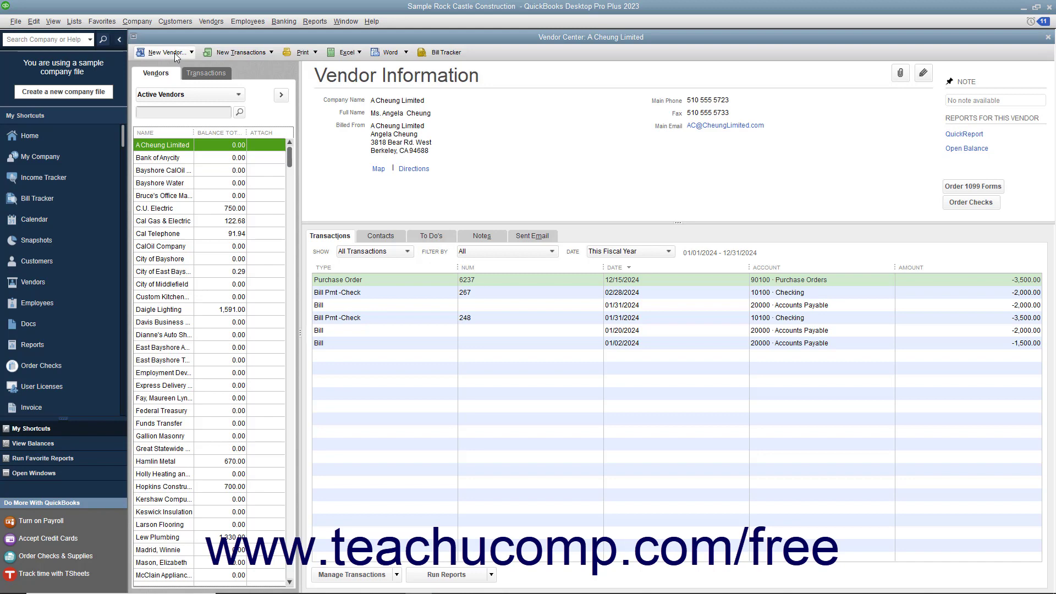
- Create a new vendor named Northwind Traders, keeping the 12/15/2024 As Of date
{"action": "left_click", "coordinate": [174, 53]}
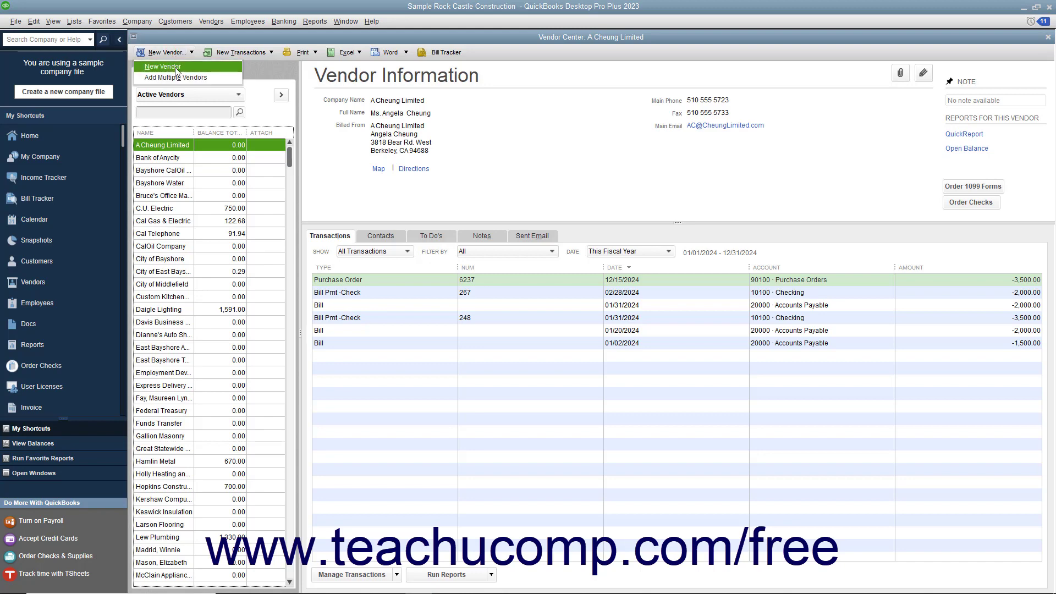
{"action": "left_click", "coordinate": [176, 67]}
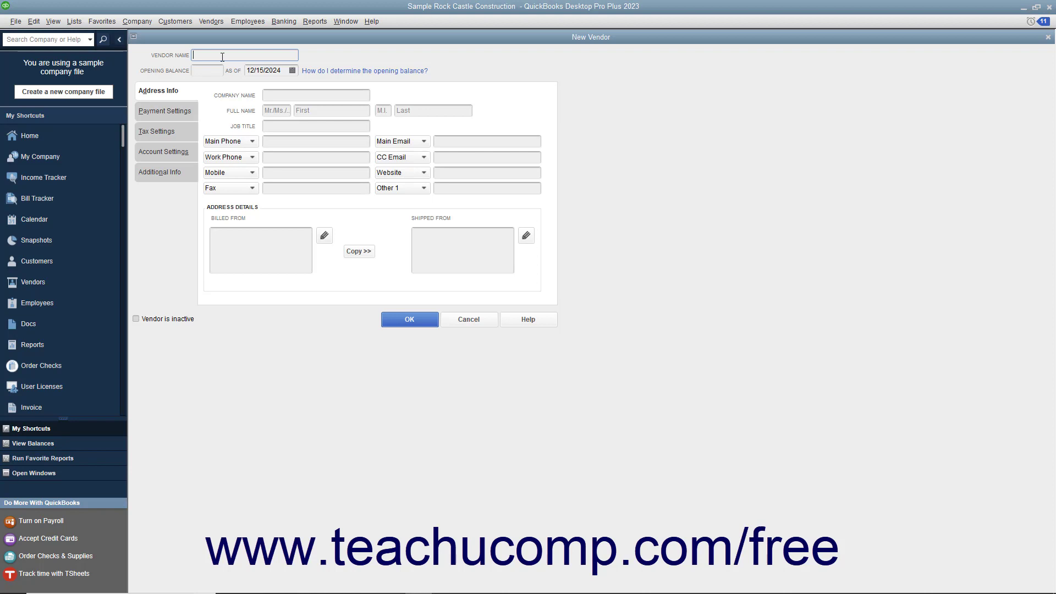
{"action": "type", "text": "Northwind Tra"}
{"action": "type", "text": "ders"}
{"action": "left_click", "coordinate": [212, 70]}
{"action": "left_click", "coordinate": [292, 70]}
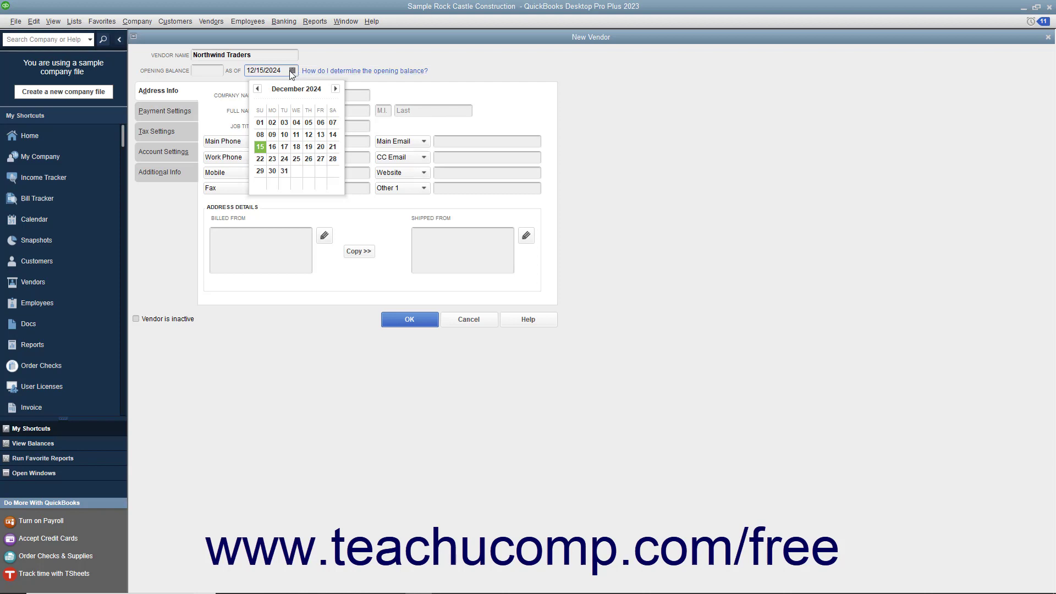
{"action": "left_click", "coordinate": [204, 72]}
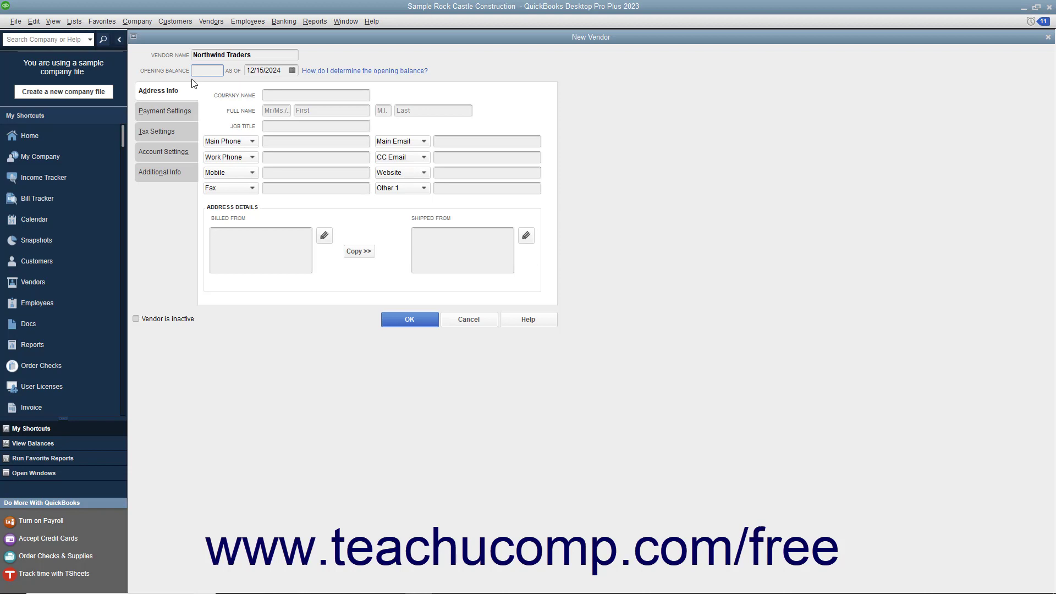
- Copy the vendor name Northwind Traders and paste it into the Company Name field
{"action": "left_click", "coordinate": [152, 93]}
{"action": "left_click_drag", "start_coordinate": [258, 52], "coordinate": [195, 51]}
{"action": "right_click", "coordinate": [198, 58]}
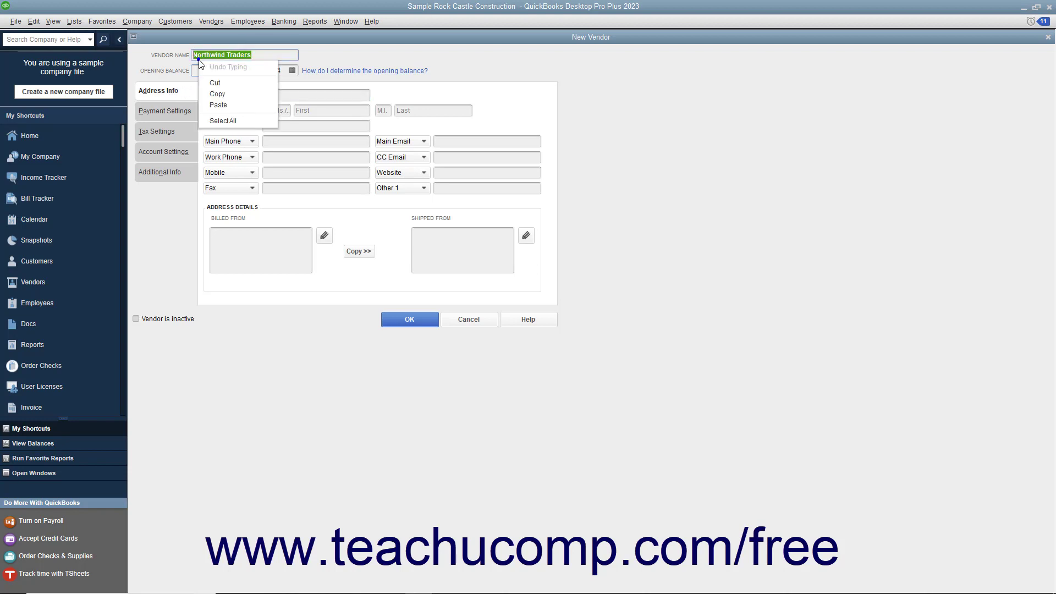
{"action": "left_click", "coordinate": [212, 89]}
{"action": "right_click", "coordinate": [265, 95]}
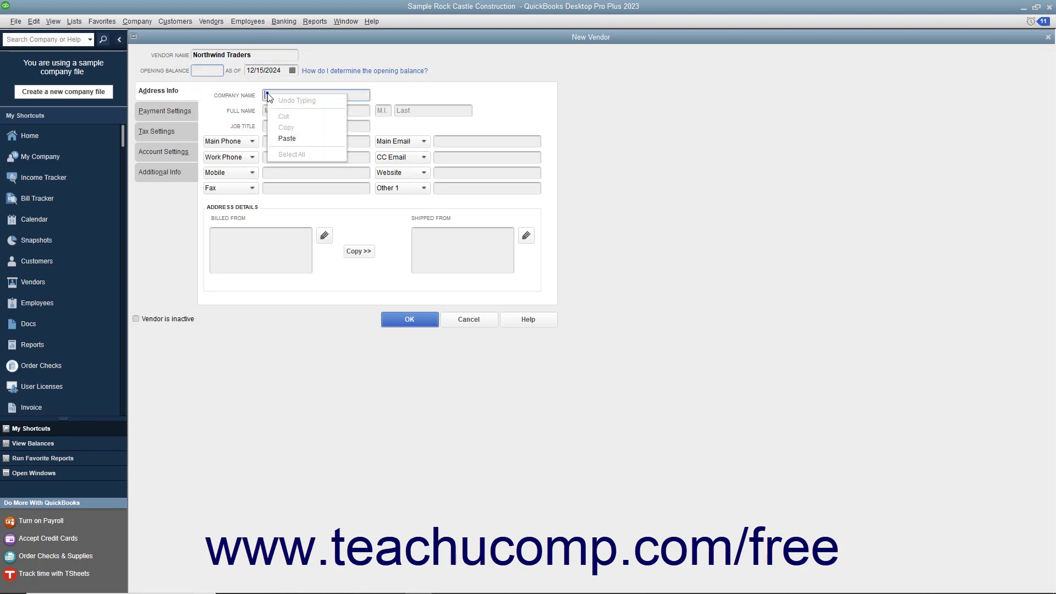
{"action": "left_click", "coordinate": [286, 139]}
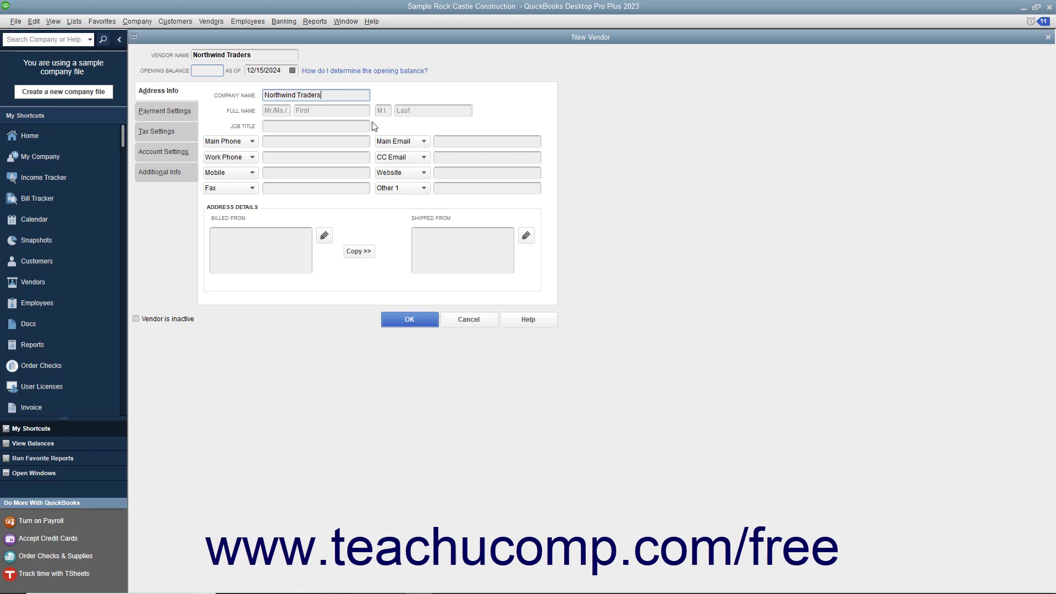
{"action": "left_click", "coordinate": [330, 123]}
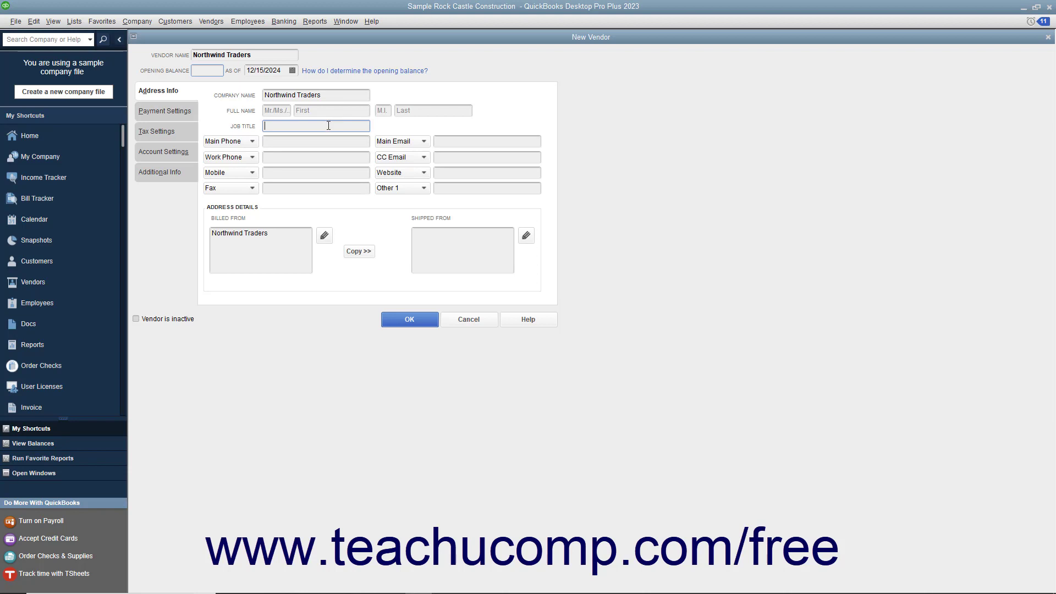
{"action": "left_click", "coordinate": [224, 140]}
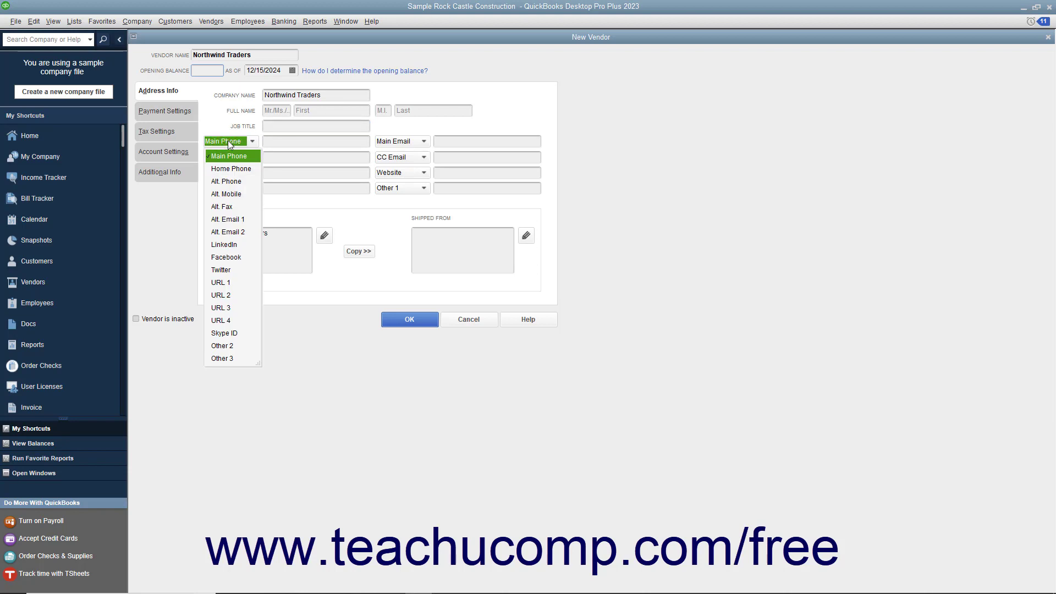
{"action": "left_click", "coordinate": [270, 142]}
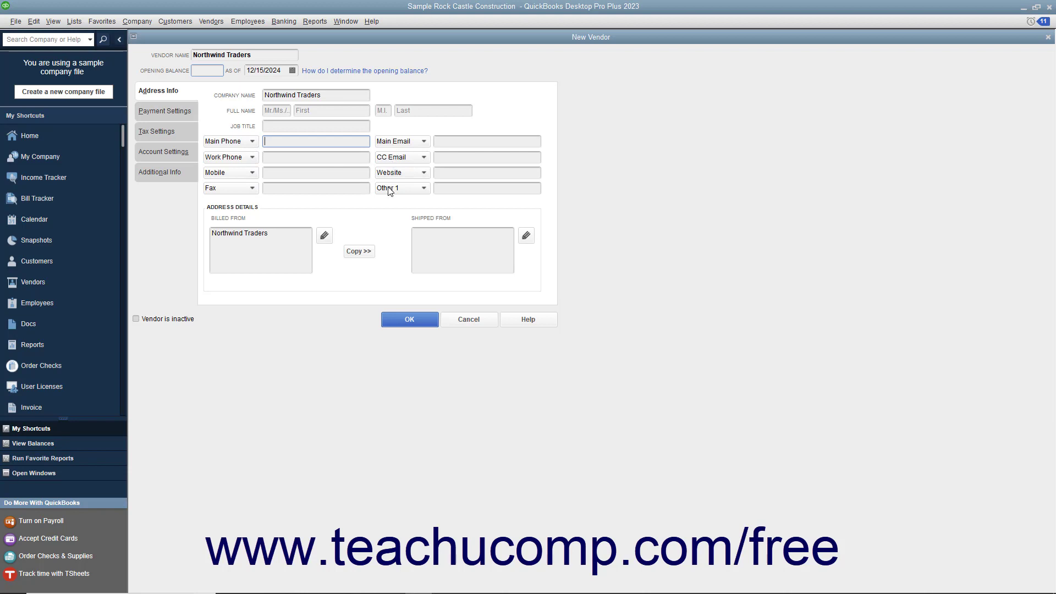
{"action": "left_click", "coordinate": [253, 142]}
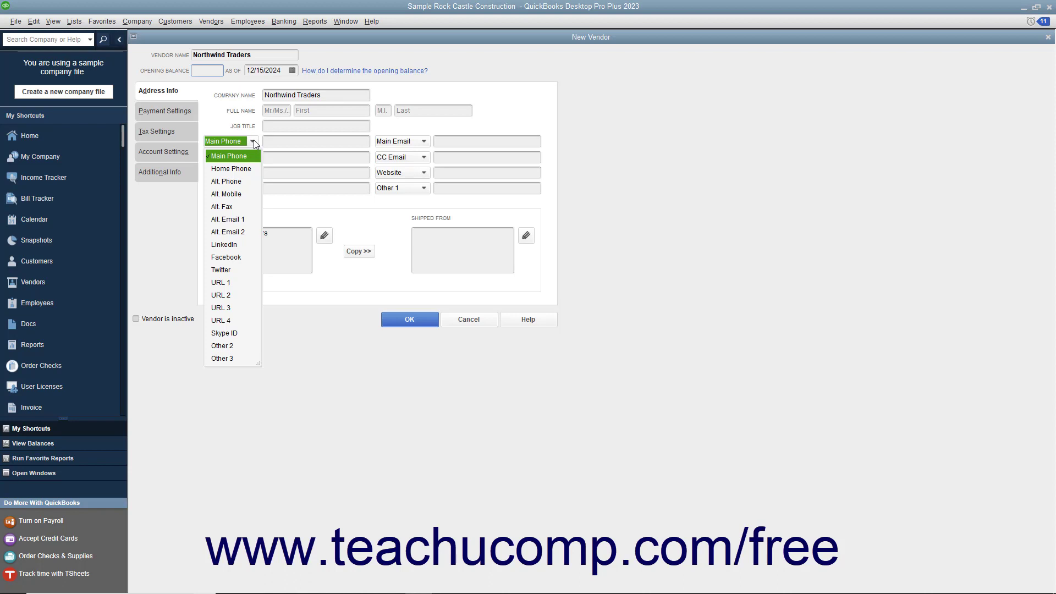
{"action": "left_click", "coordinate": [267, 142]}
{"action": "type", "text": "(88"}
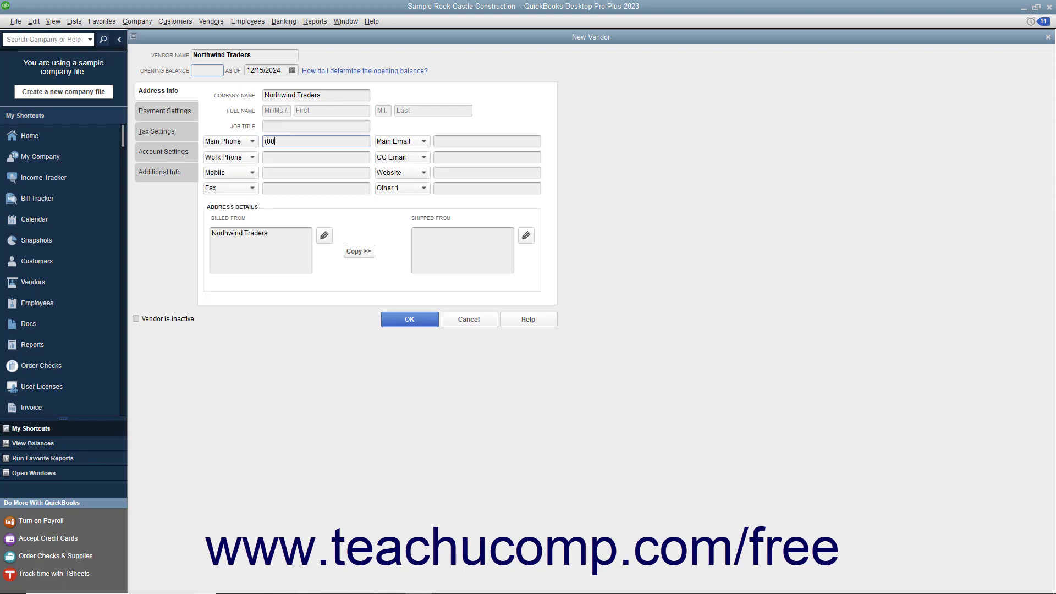
{"action": "type", "text": "8) 000-1234"}
{"action": "left_click", "coordinate": [233, 241]}
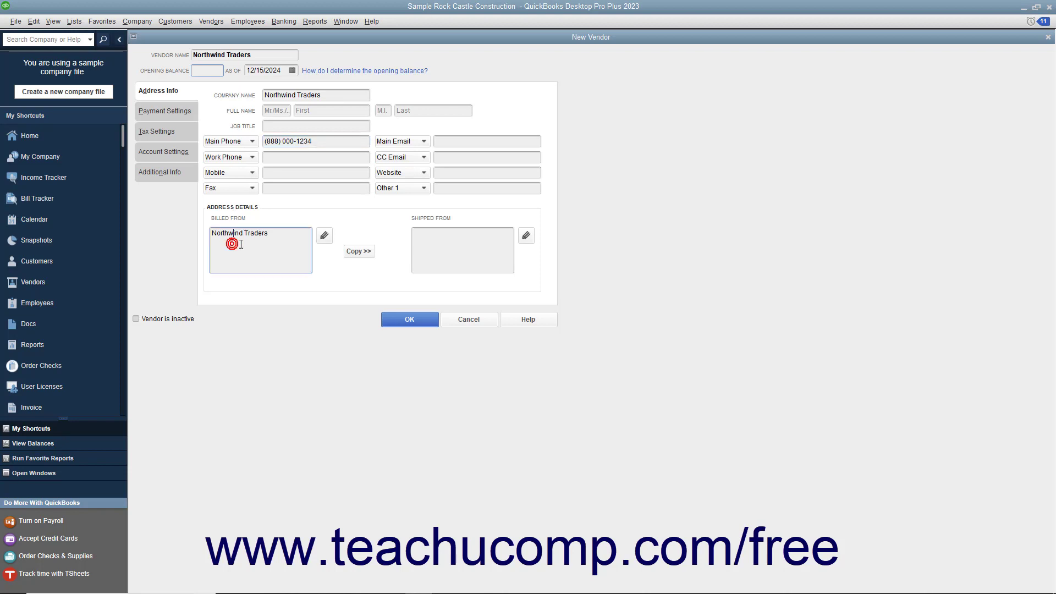
- Enter 123 Sunnyside St, Bayshore, CA 90000 in the Billed From address editor
{"action": "left_click", "coordinate": [323, 237]}
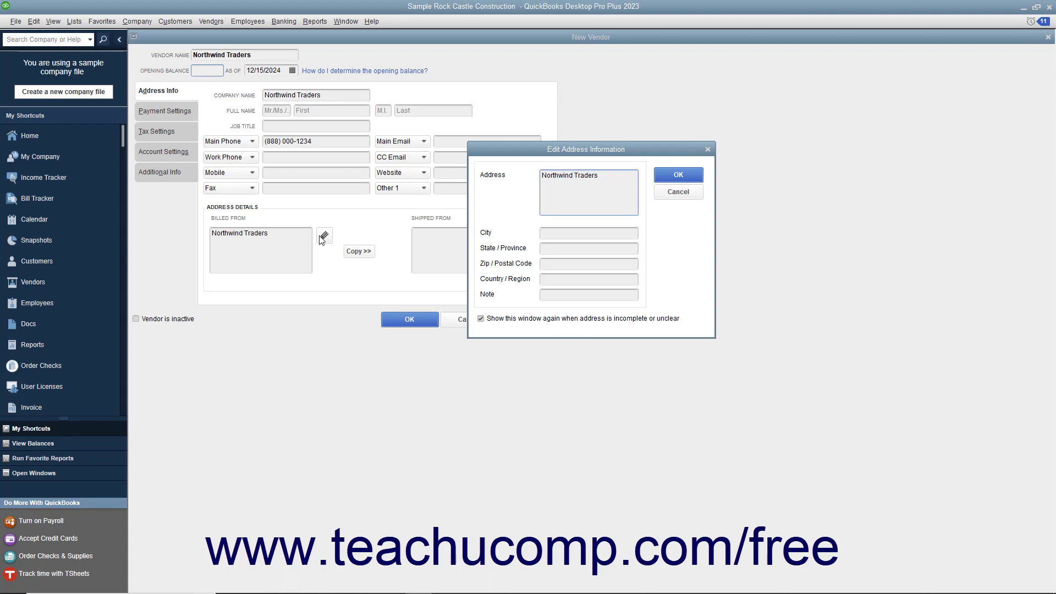
{"action": "key", "text": "Return"}
{"action": "type", "text": "123 S"}
{"action": "type", "text": "unnyside St."}
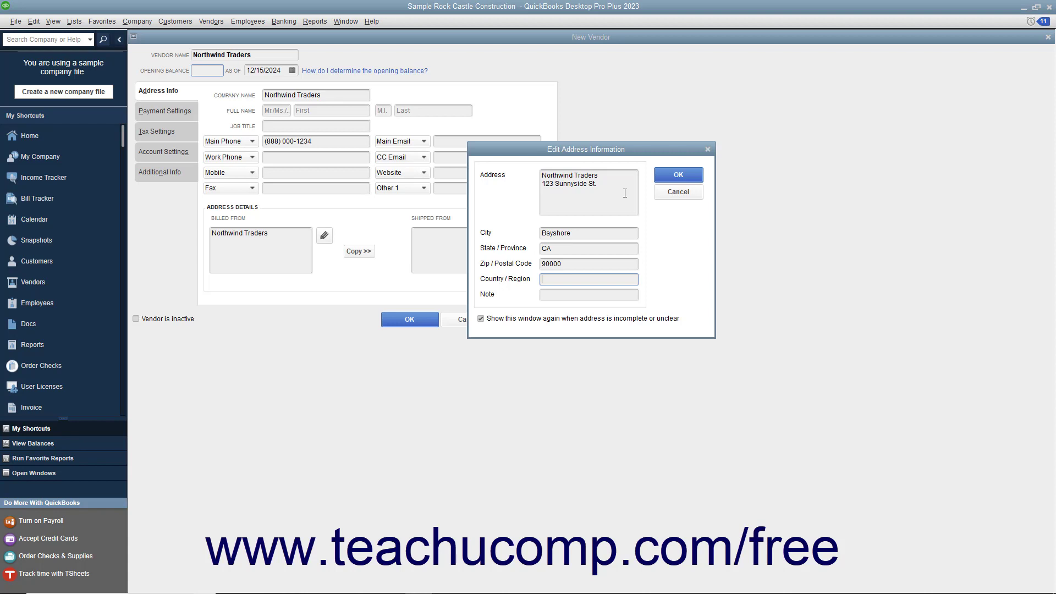
{"action": "left_click", "coordinate": [661, 176]}
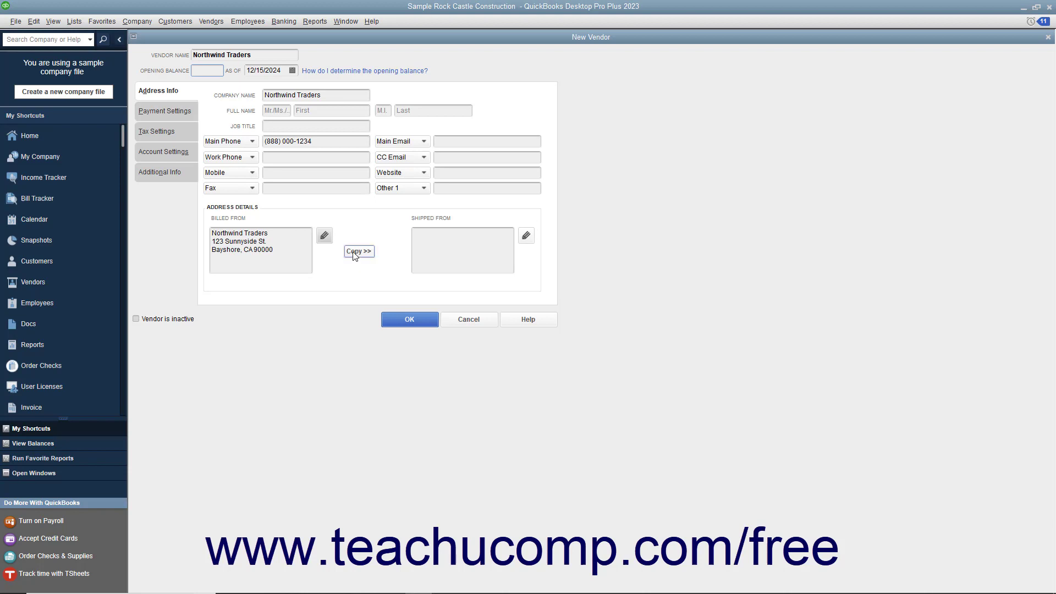
{"action": "left_click", "coordinate": [354, 252]}
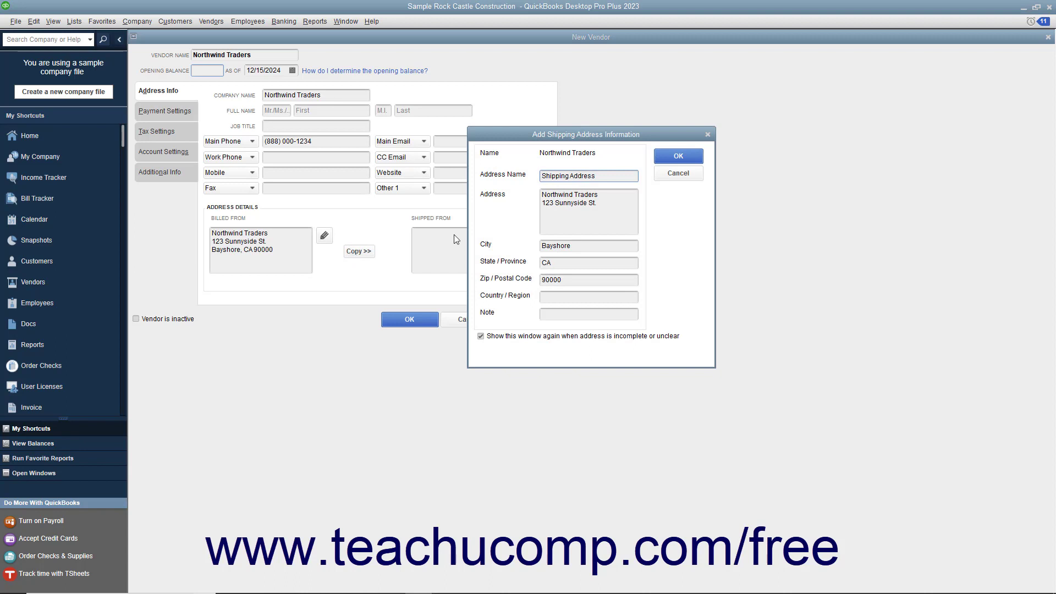
{"action": "left_click", "coordinate": [679, 158]}
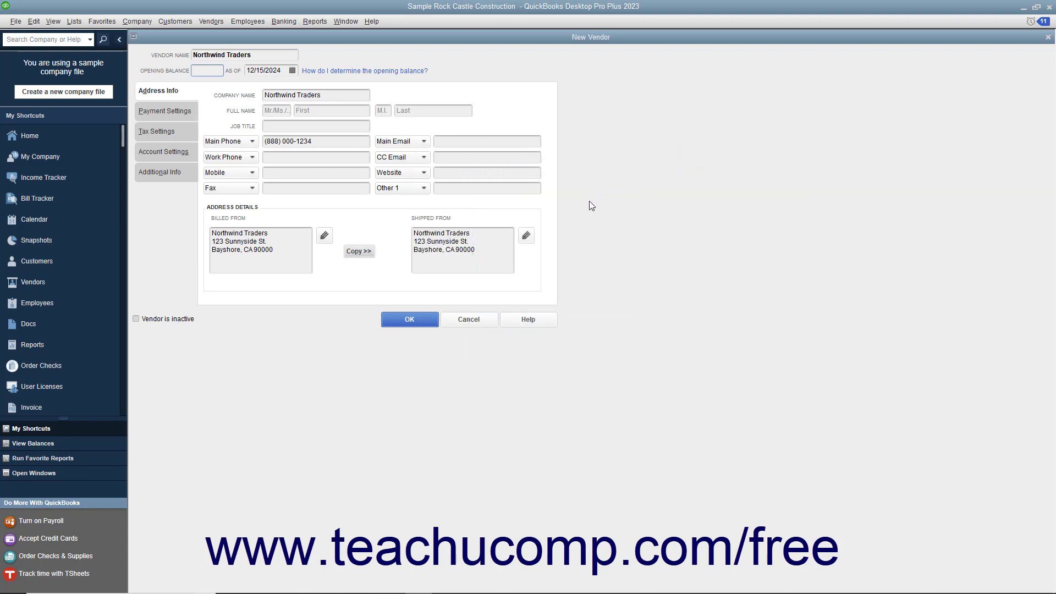
{"action": "left_click", "coordinate": [498, 252]}
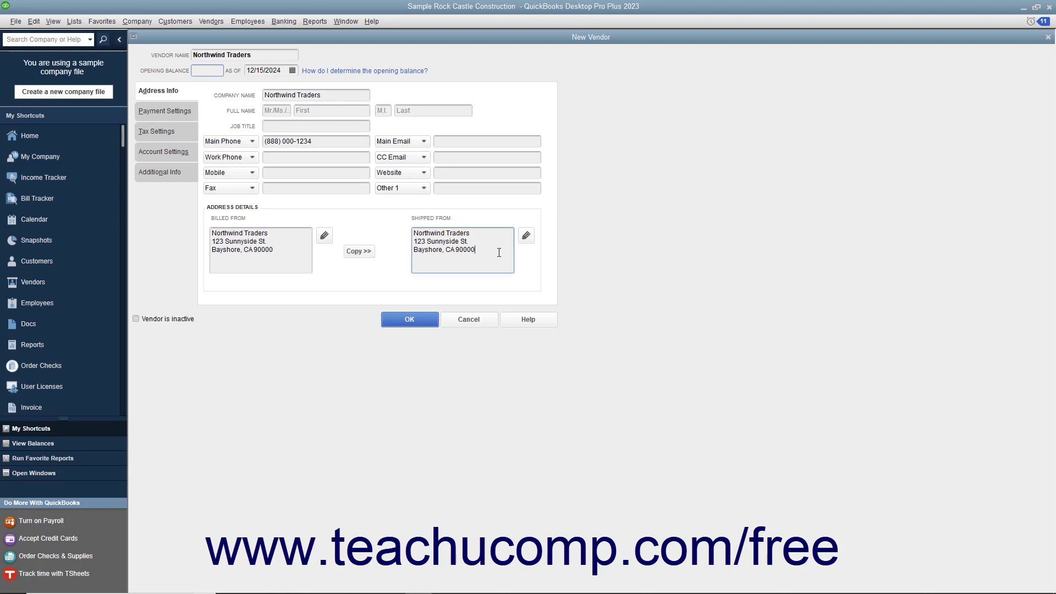
- Choose Net 30 as the payment terms under Payment Settings
{"action": "left_click", "coordinate": [188, 116]}
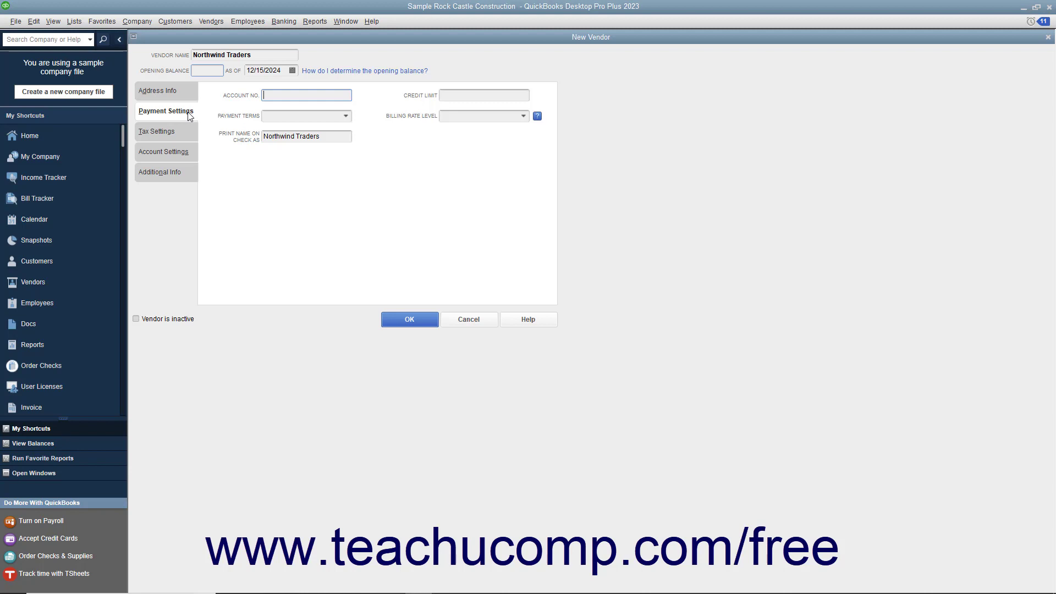
{"action": "left_click", "coordinate": [271, 97]}
{"action": "left_click", "coordinate": [450, 96]}
{"action": "left_click", "coordinate": [346, 118]}
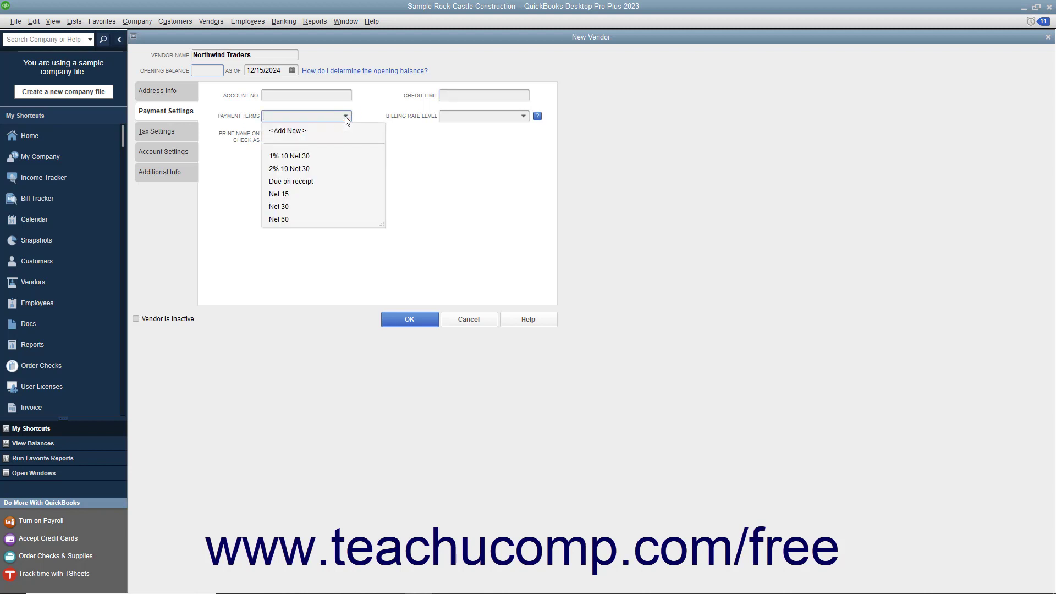
{"action": "left_click", "coordinate": [305, 206]}
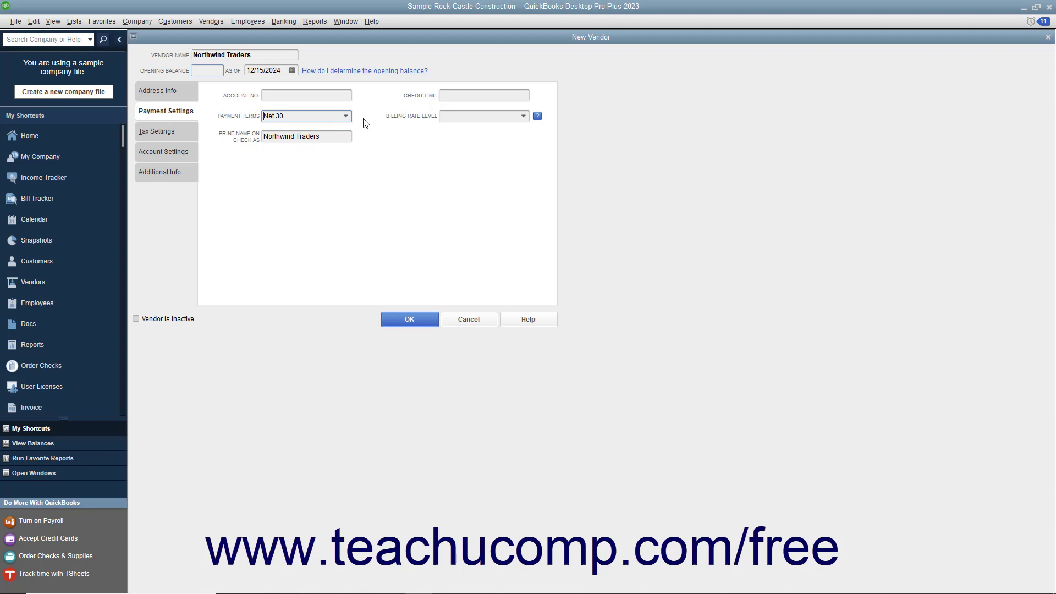
{"action": "left_click", "coordinate": [335, 132]}
- Leave Vendor eligible for 1099 unchecked and the tax ID empty under Tax Settings
{"action": "left_click", "coordinate": [180, 134]}
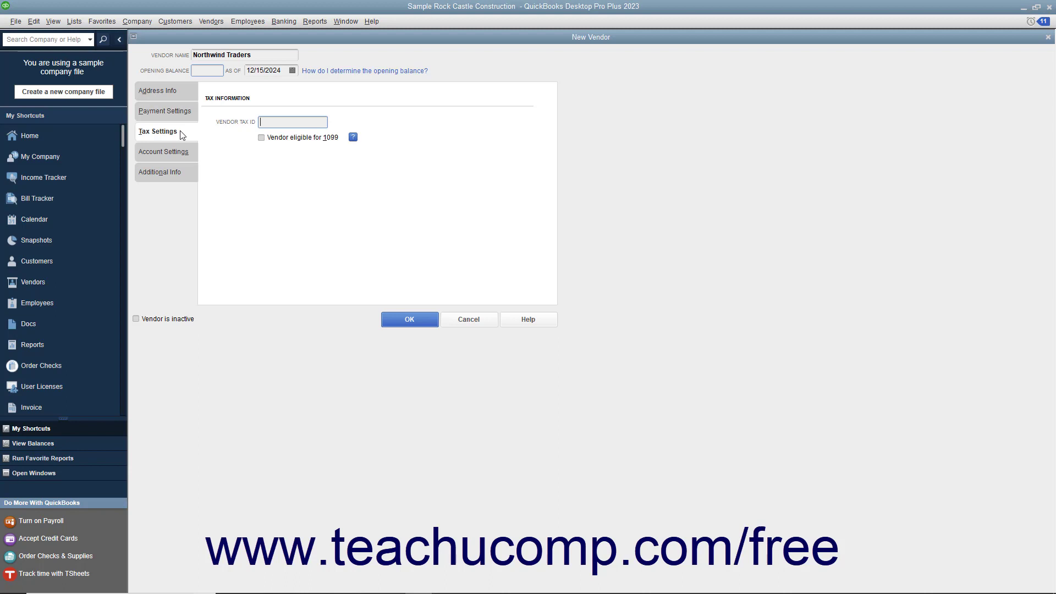
{"action": "left_click", "coordinate": [270, 122]}
{"action": "left_click", "coordinate": [261, 138]}
{"action": "left_click", "coordinate": [261, 138]}
- View the Account Settings prefill expense account list and leave the accounts blank
{"action": "left_click", "coordinate": [185, 157]}
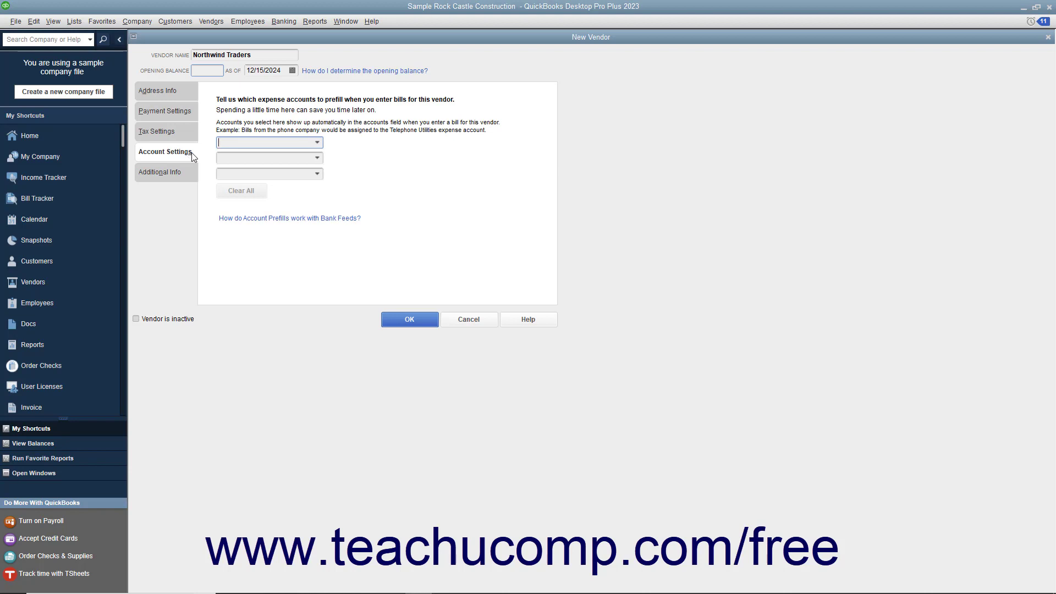
{"action": "left_click", "coordinate": [316, 144]}
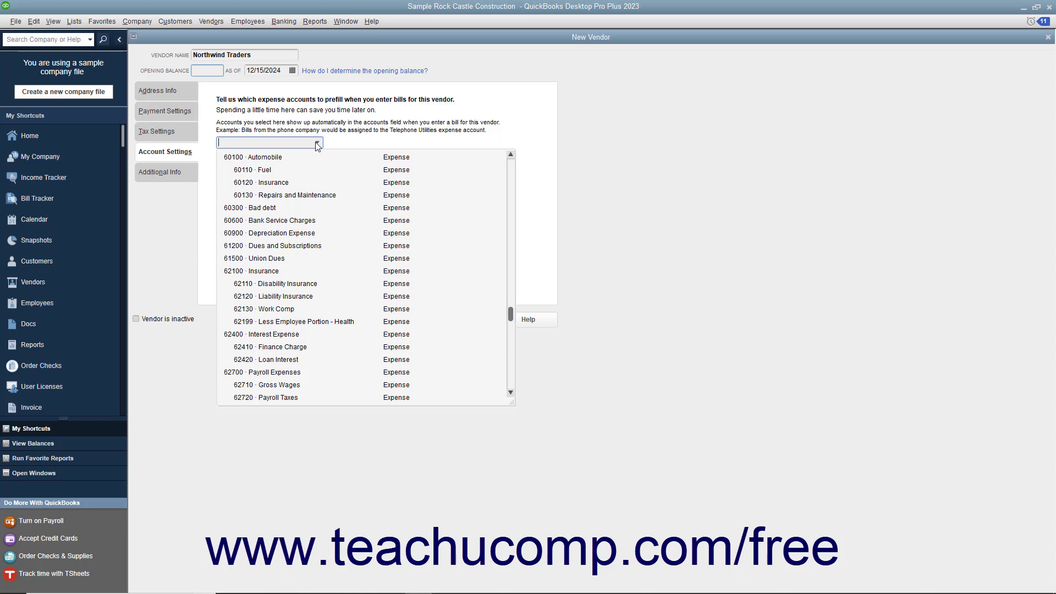
{"action": "left_click", "coordinate": [316, 144]}
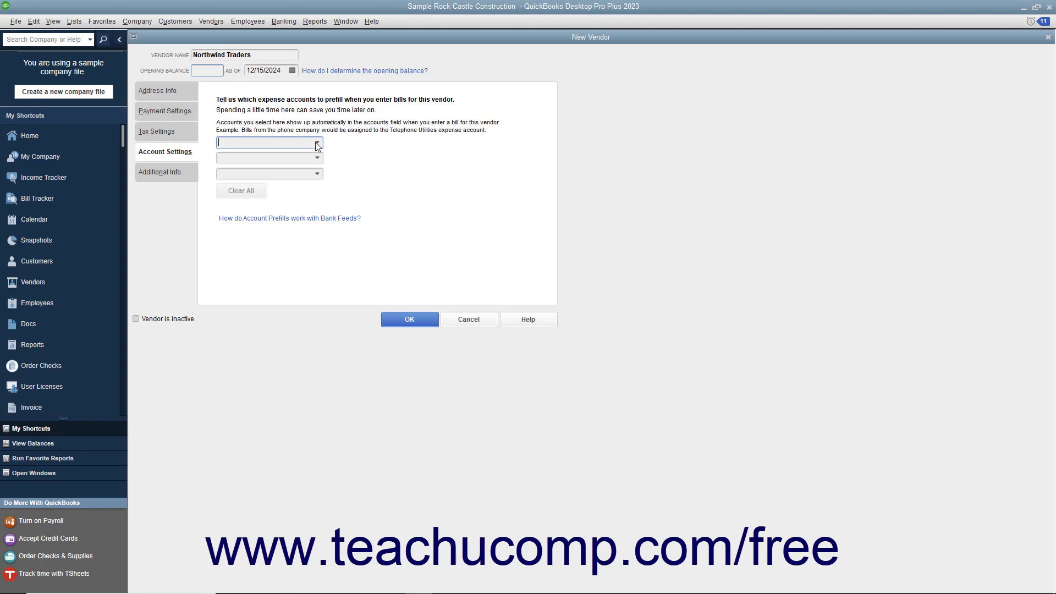
- Leave Vendor Type and Discount Available empty on the Additional Info page
{"action": "left_click", "coordinate": [179, 170]}
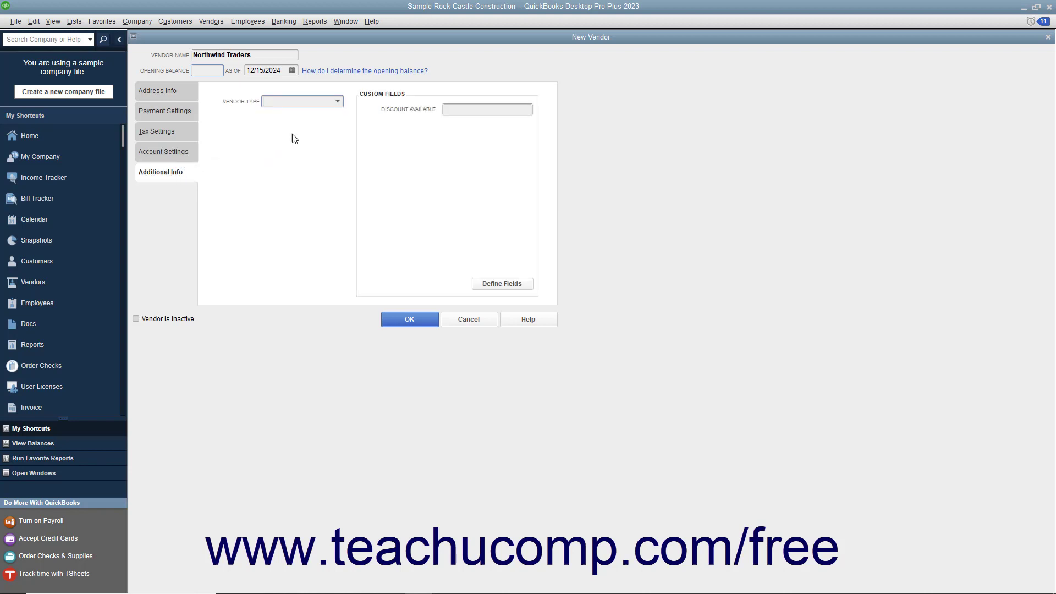
{"action": "left_click", "coordinate": [338, 103]}
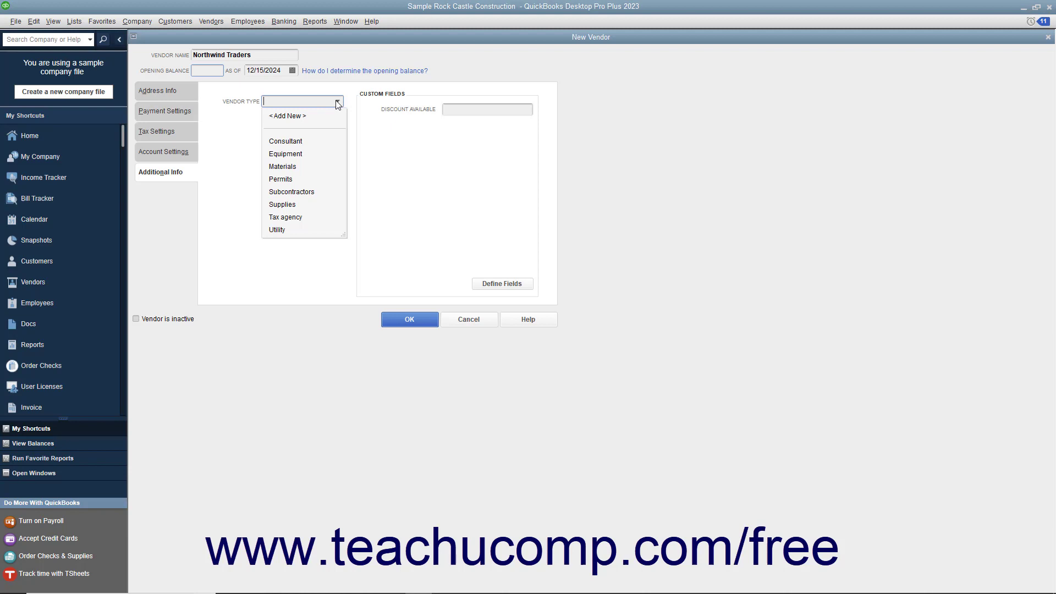
{"action": "left_click", "coordinate": [338, 102]}
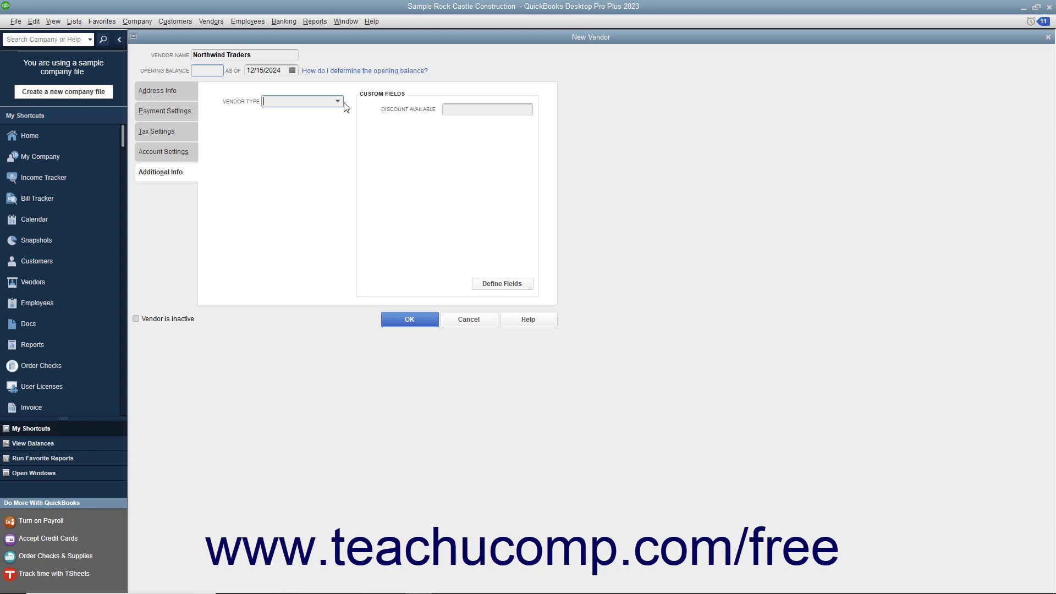
{"action": "left_click", "coordinate": [454, 109]}
- Save Northwind Traders with OK and reopen it from the Vendor Information pane
{"action": "left_click", "coordinate": [406, 321]}
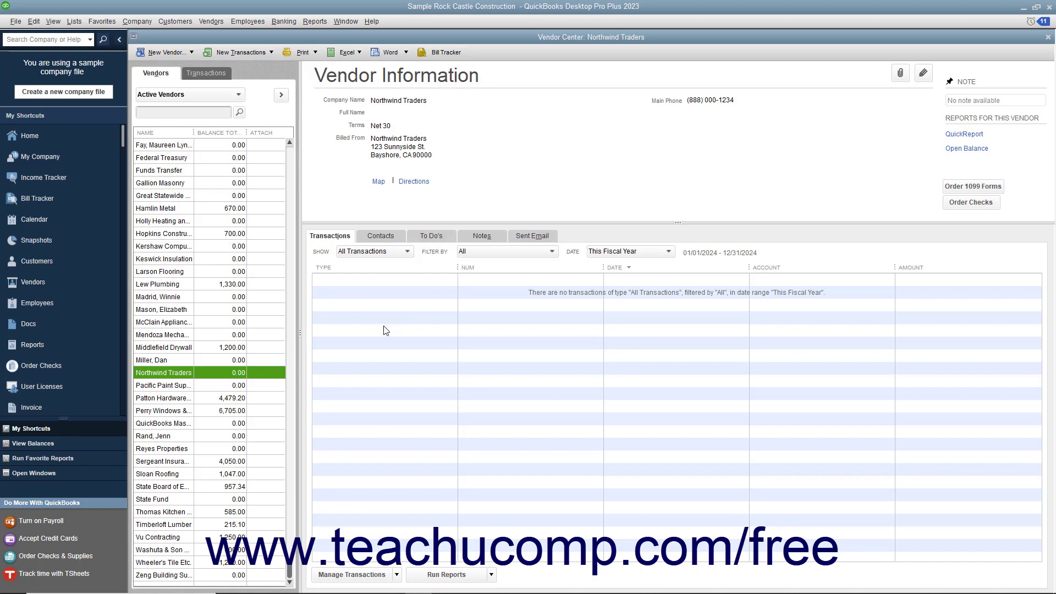
{"action": "left_click", "coordinate": [151, 372]}
{"action": "left_click", "coordinate": [922, 73]}
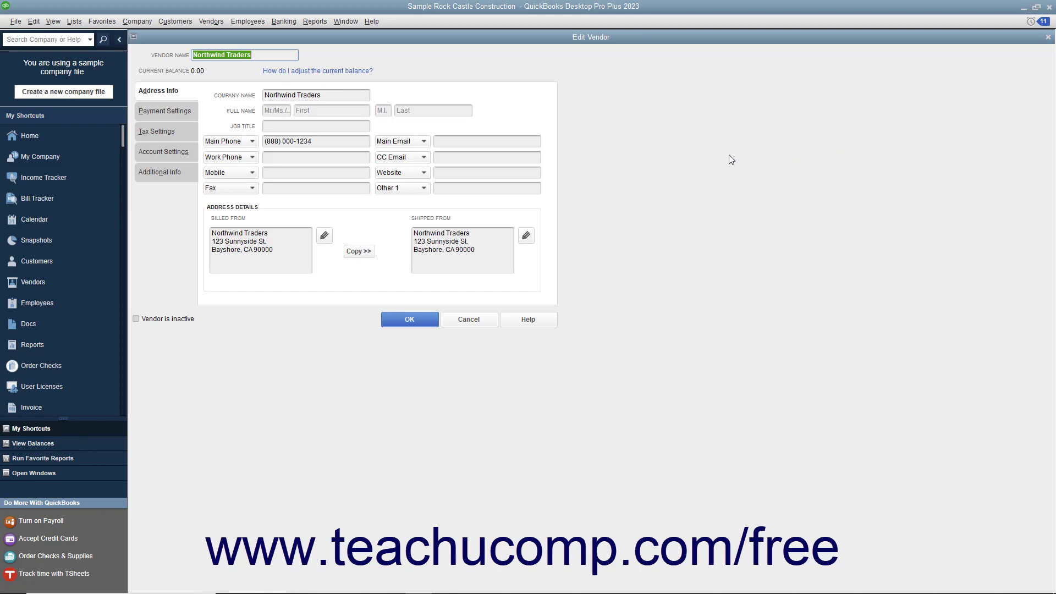
{"action": "left_click", "coordinate": [309, 146]}
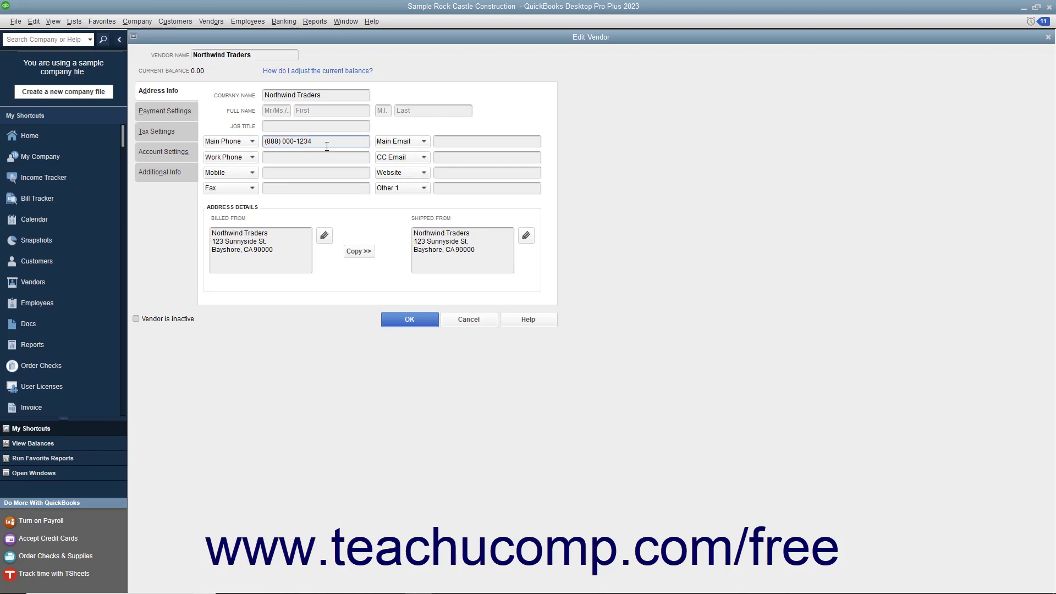
{"action": "key", "text": "BackSpace"}
{"action": "type", "text": "5"}
{"action": "left_click", "coordinate": [399, 318]}
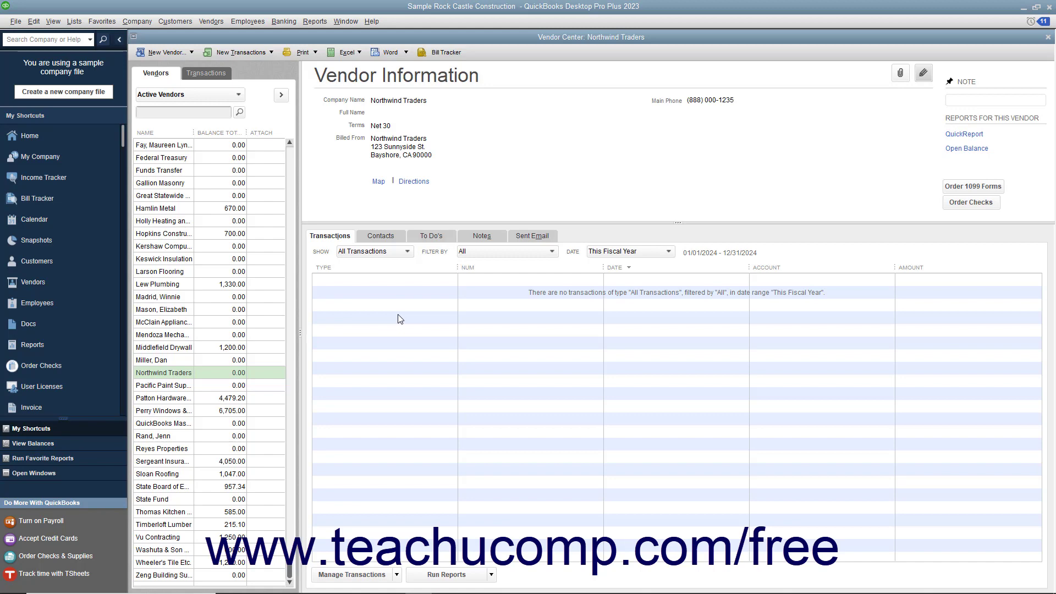
- Select Northwind Traders in the vendor list and choose Delete Vendor from the Edit menu
{"action": "left_click", "coordinate": [176, 372]}
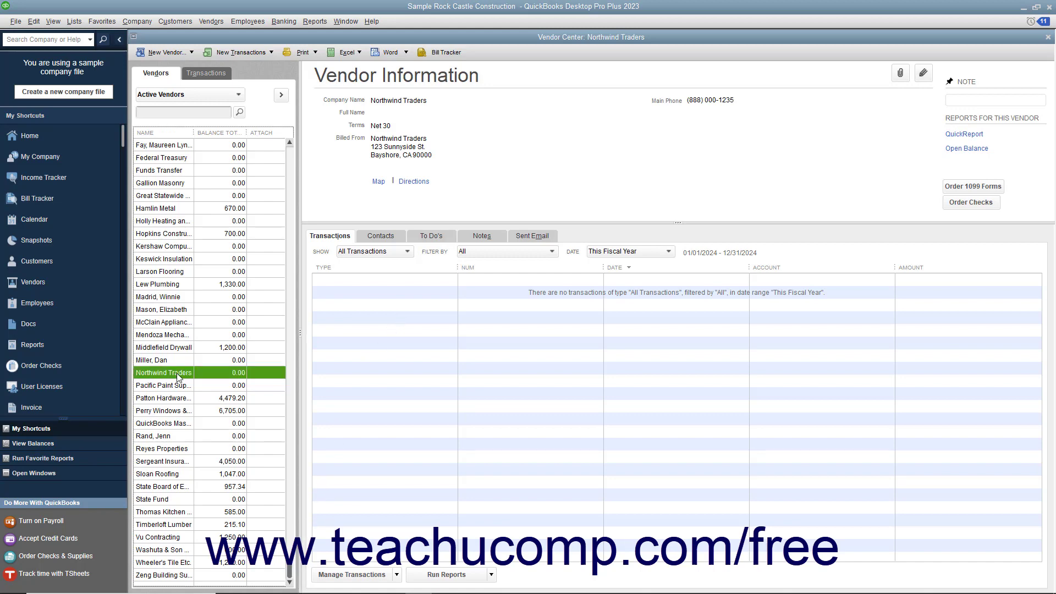
{"action": "left_click", "coordinate": [33, 21]}
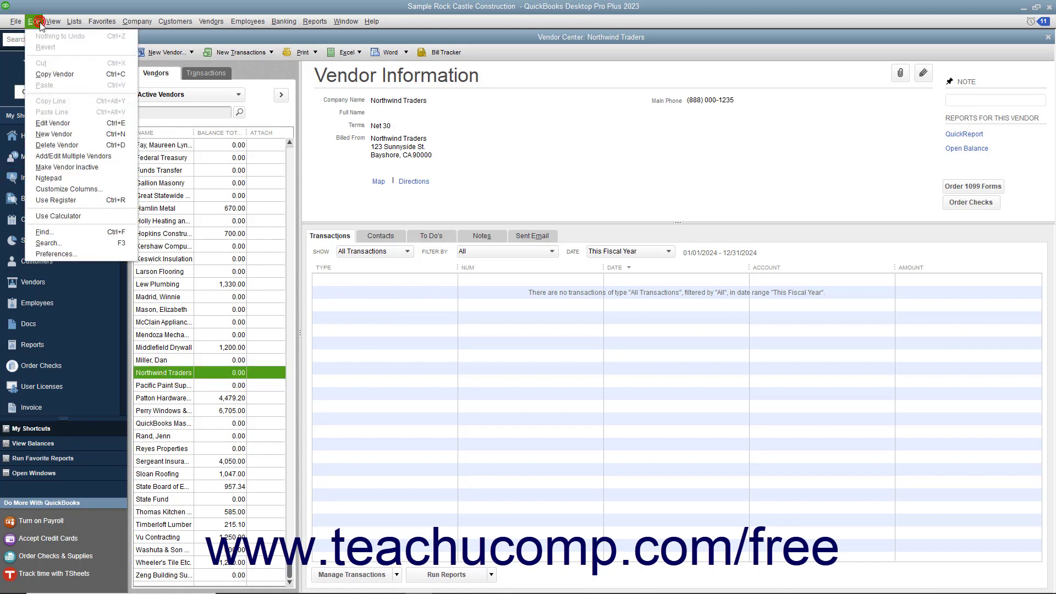
{"action": "left_click", "coordinate": [74, 147]}
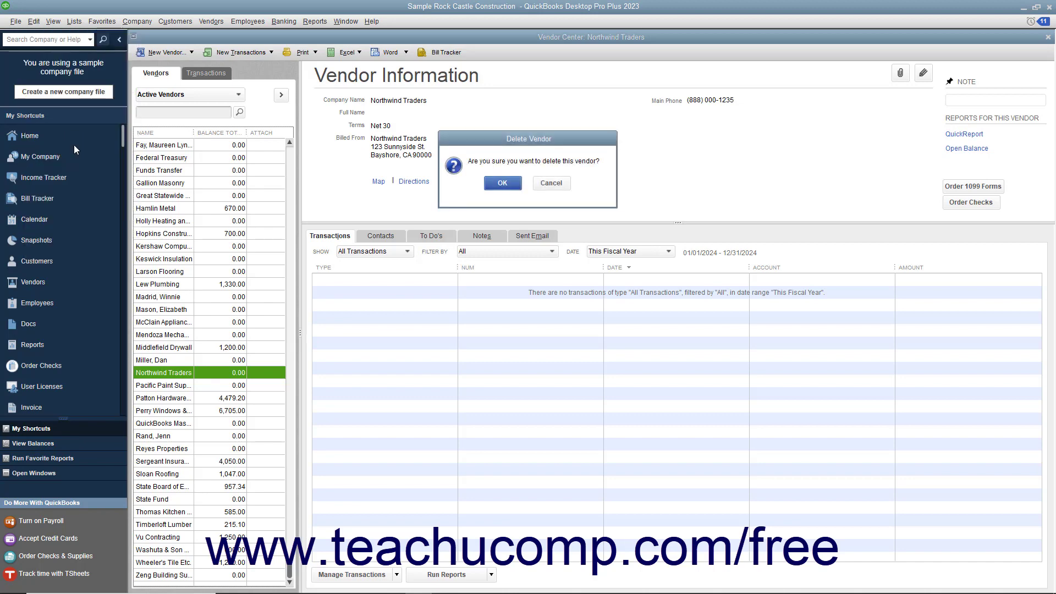